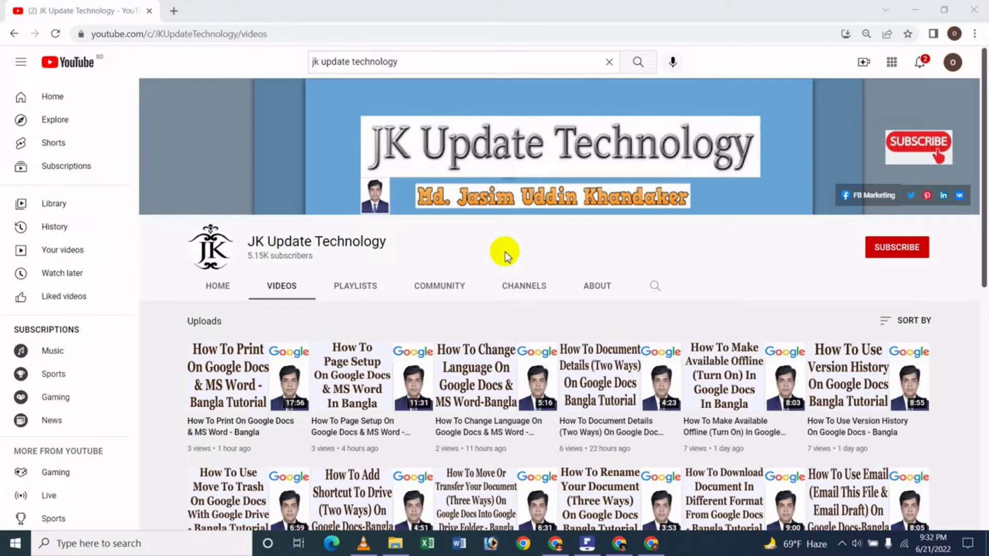
- Open a new Chrome tab and load docs.google.com to show the Google Docs home page
{"action": "left_click", "coordinate": [174, 11]}
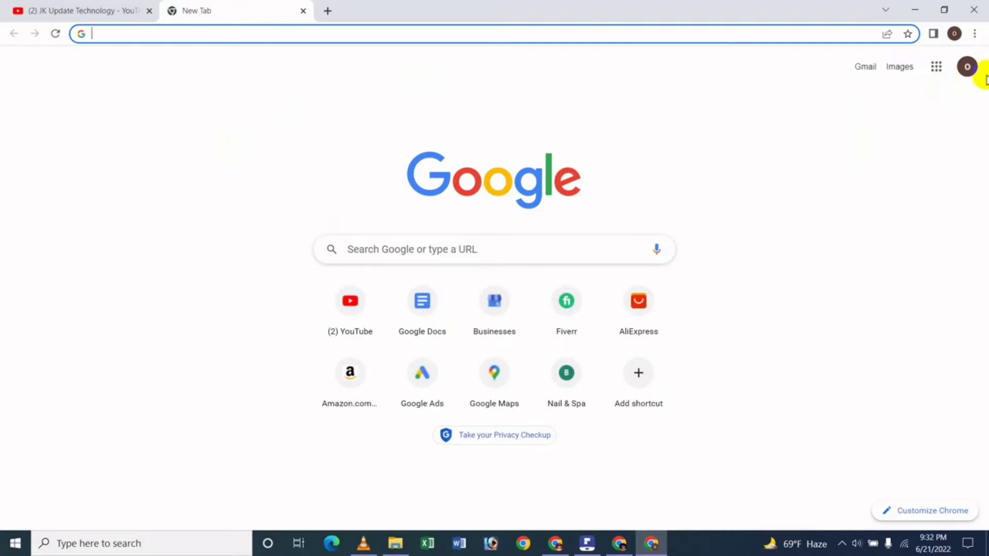
{"action": "left_click", "coordinate": [936, 66]}
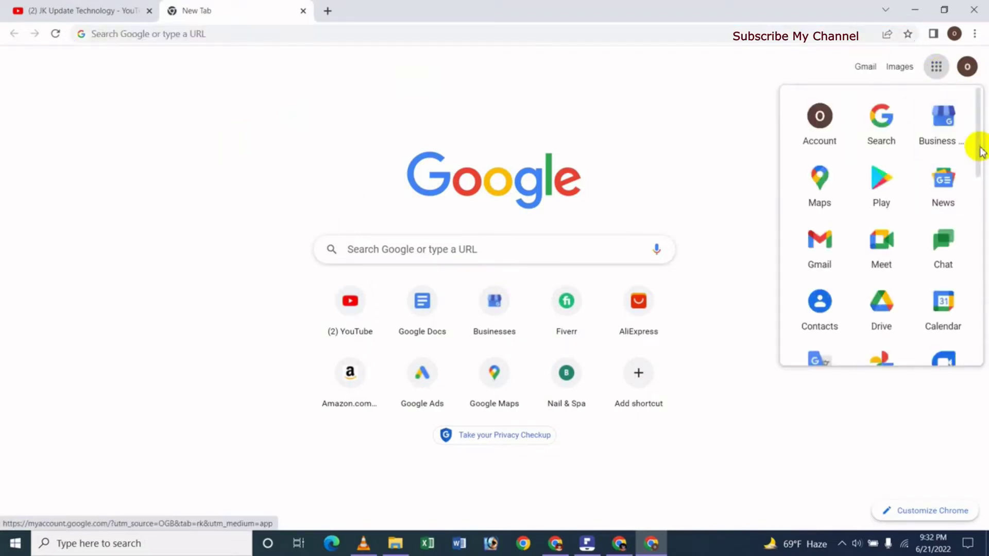
{"action": "scroll", "coordinate": [980, 211], "scroll_direction": "down", "scroll_amount": 2}
{"action": "scroll", "coordinate": [981, 211], "scroll_direction": "down", "scroll_amount": 2}
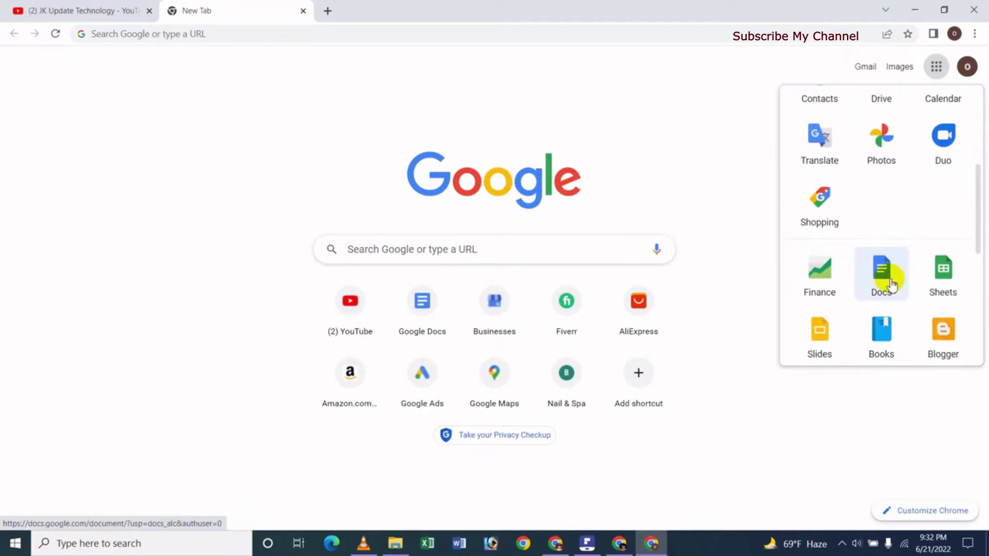
{"action": "left_click", "coordinate": [126, 147]}
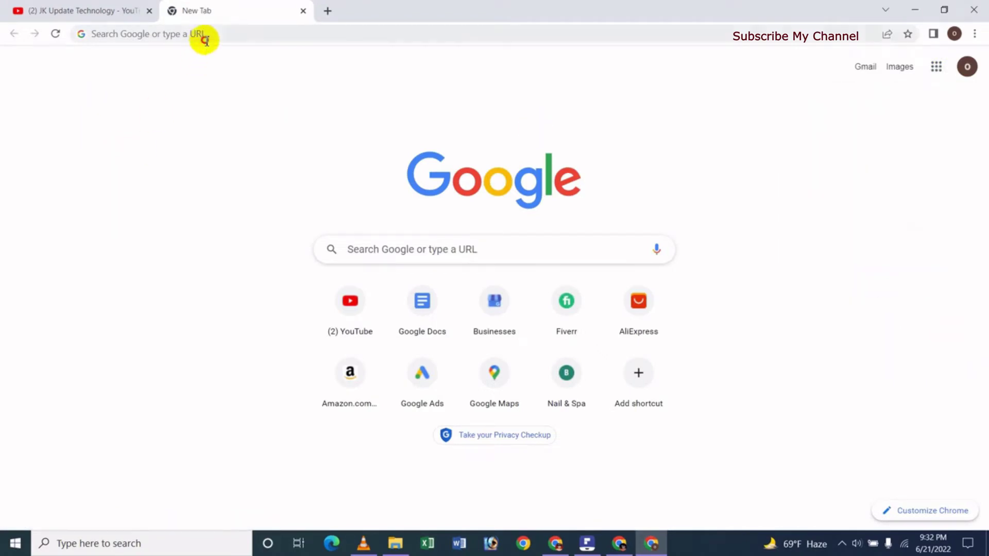
{"action": "left_click", "coordinate": [203, 35]}
{"action": "type", "text": "d"}
{"action": "key", "text": "Return"}
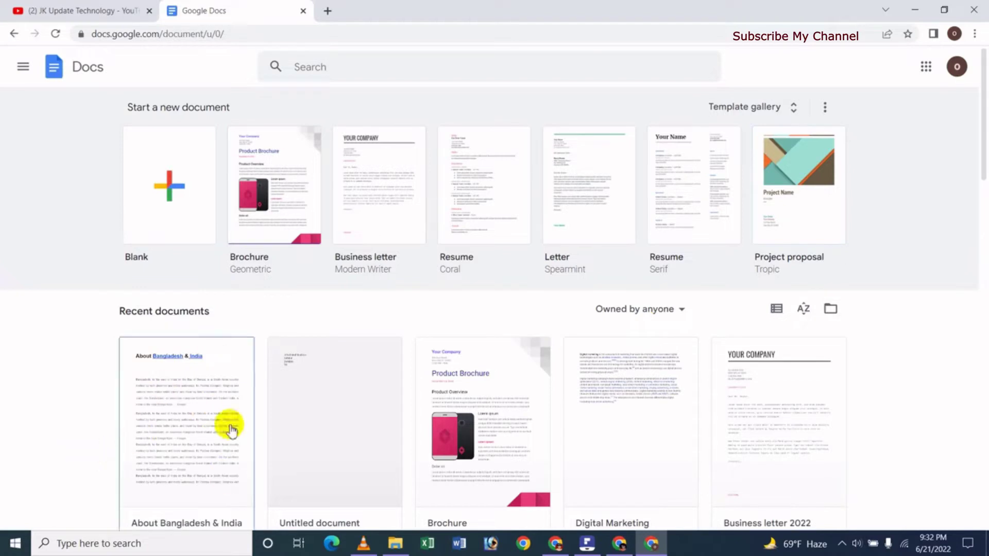
- Open the About Bangladesh & India document and select the opening clause through 'Bay of Bengal'
{"action": "left_click", "coordinate": [150, 427]}
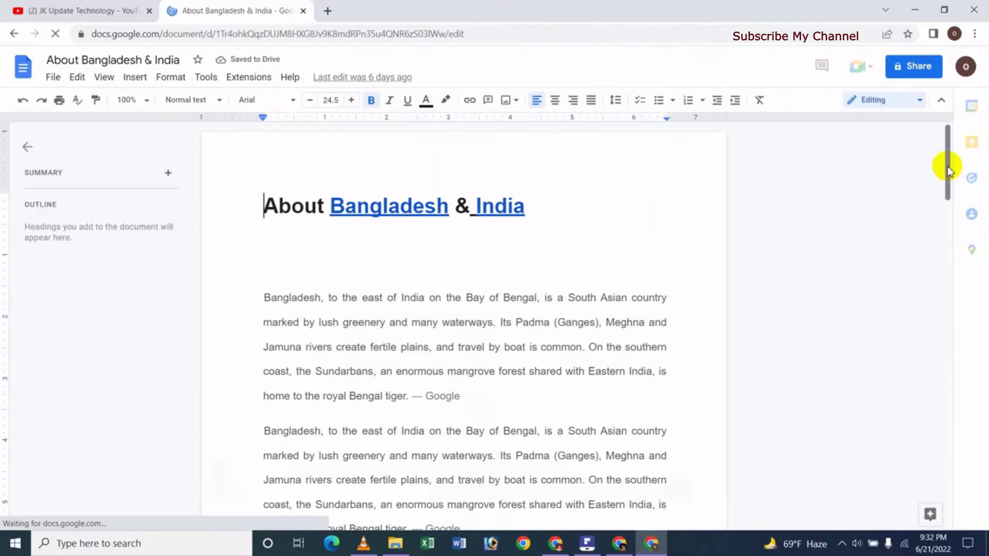
{"action": "scroll", "coordinate": [948, 174], "scroll_direction": "down", "scroll_amount": 1}
{"action": "scroll", "coordinate": [387, 402], "scroll_direction": "up", "scroll_amount": 1}
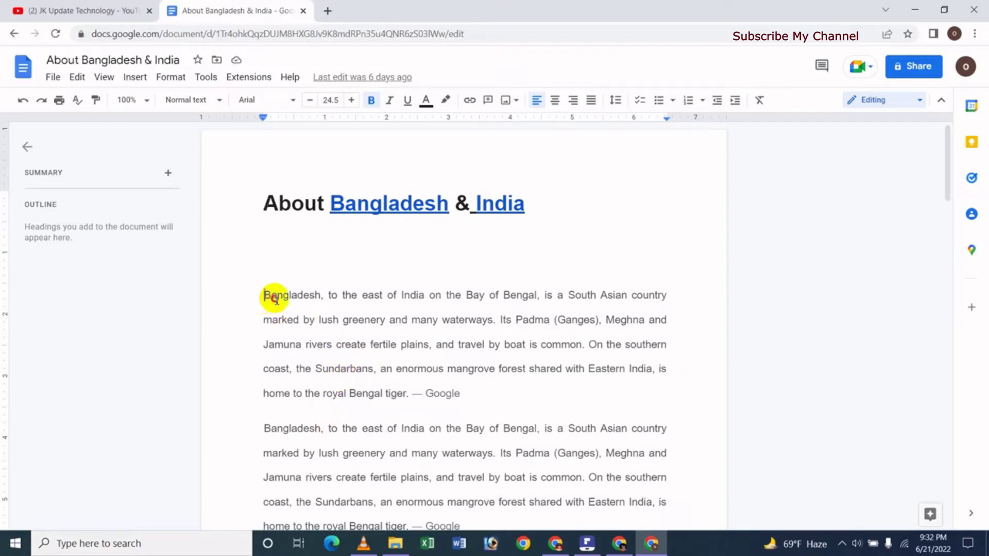
{"action": "left_click_drag", "start_coordinate": [265, 299], "coordinate": [545, 309]}
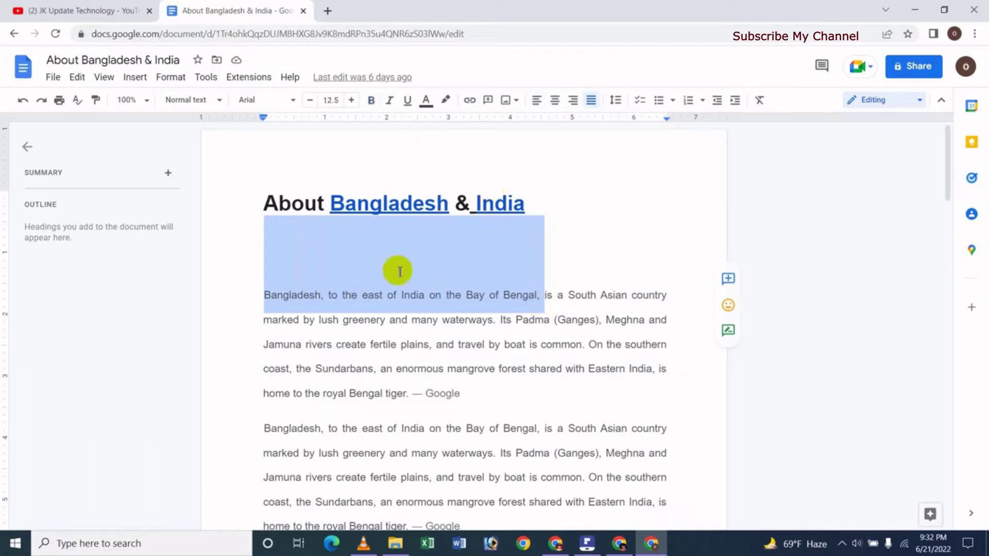
- Make the selected clause bold, italic, underlined and bright green, and enlarge it to 14.5 pt
{"action": "left_click", "coordinate": [371, 100]}
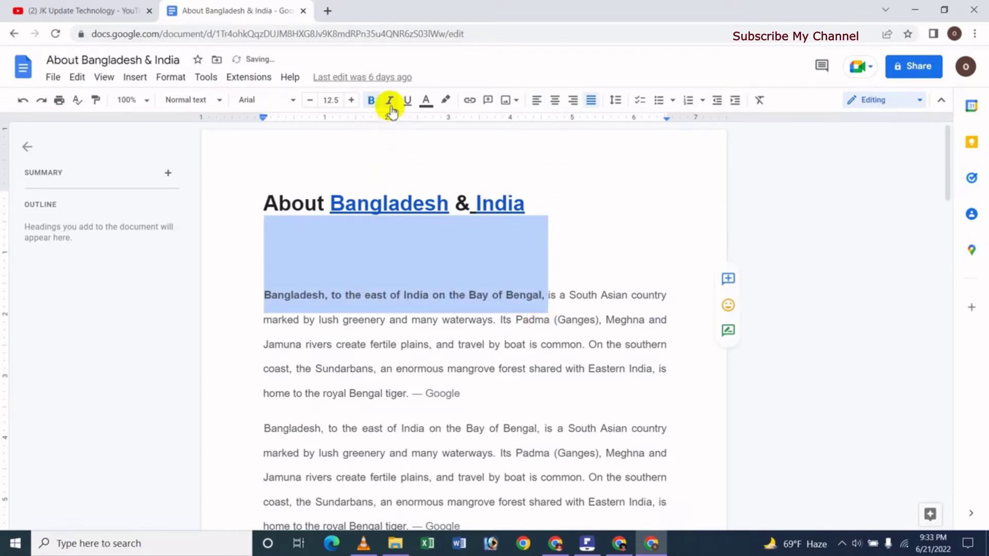
{"action": "left_click", "coordinate": [390, 106]}
{"action": "left_click", "coordinate": [406, 103]}
{"action": "left_click", "coordinate": [427, 103]}
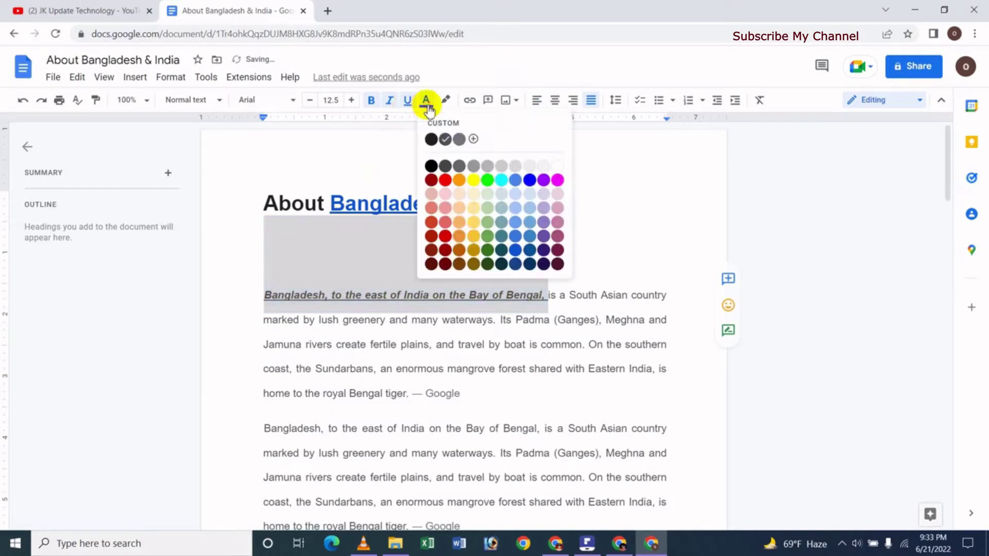
{"action": "left_click", "coordinate": [487, 180]}
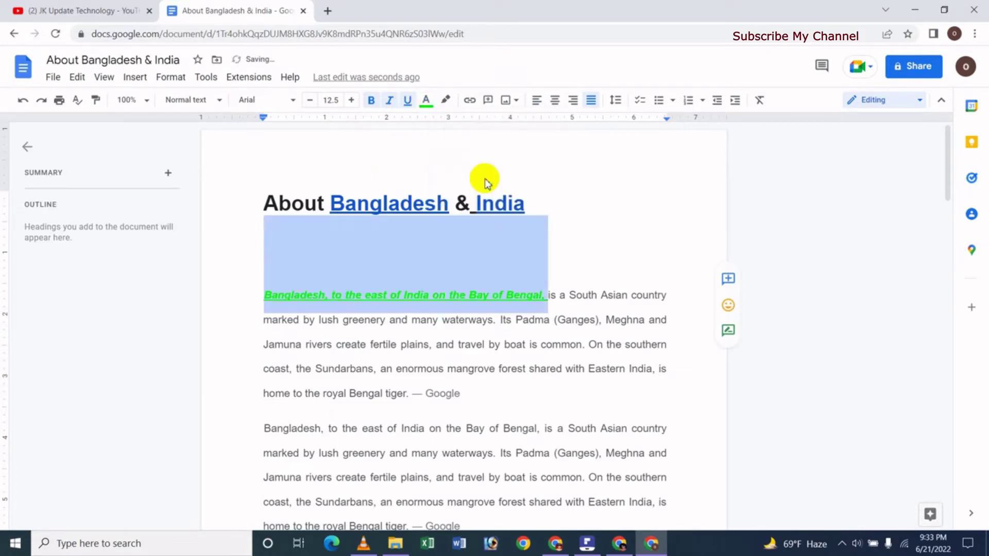
{"action": "left_click", "coordinate": [351, 101]}
{"action": "left_click", "coordinate": [351, 101]}
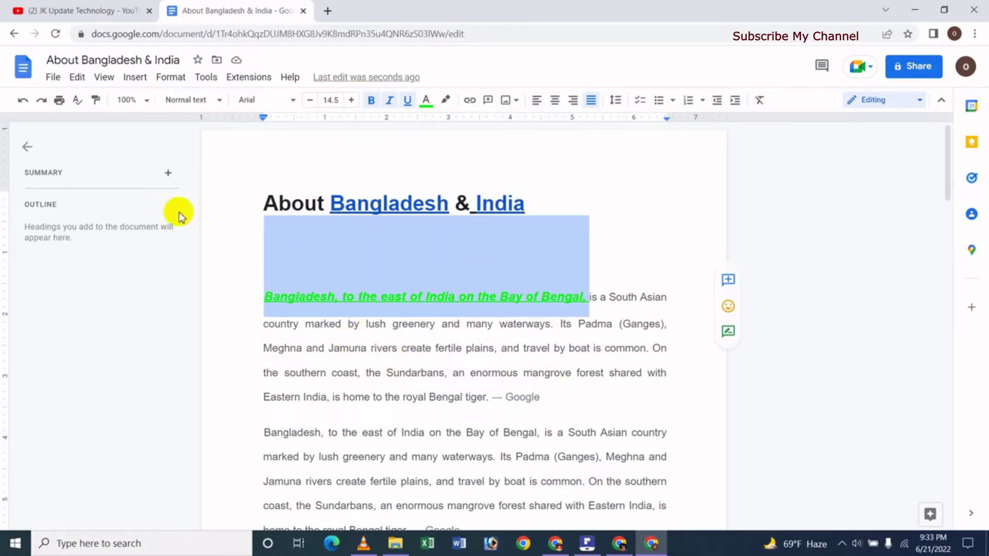
- Paint the green bold italic underlined style onto the Eastern India line and the third paragraph's opening sentence
{"action": "left_click", "coordinate": [97, 100]}
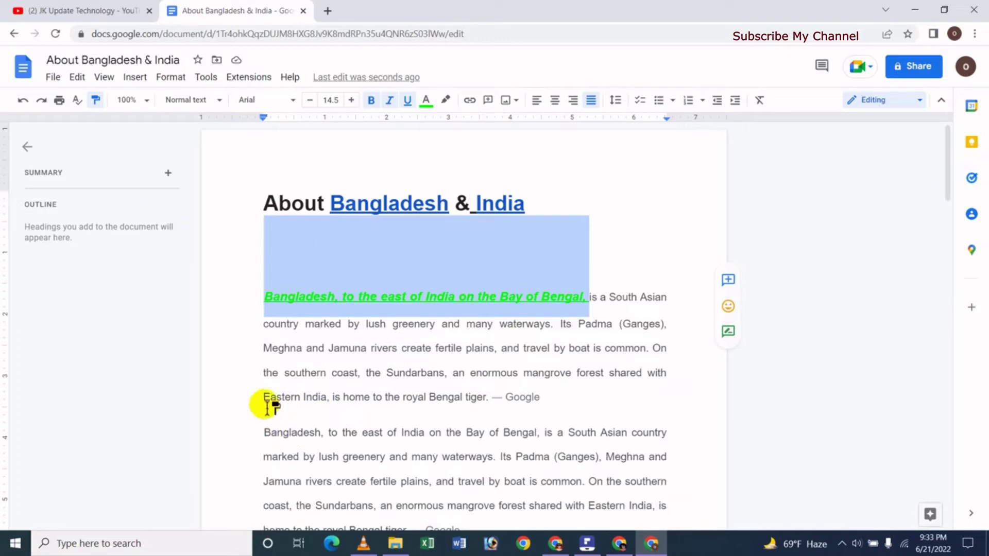
{"action": "left_click_drag", "start_coordinate": [266, 400], "coordinate": [543, 401]}
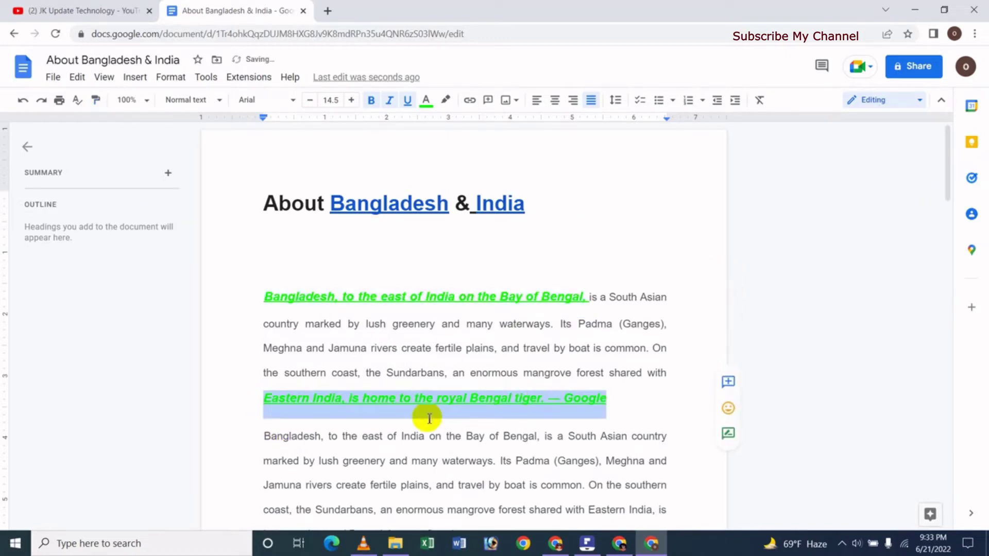
{"action": "left_click_drag", "start_coordinate": [952, 177], "coordinate": [947, 209]}
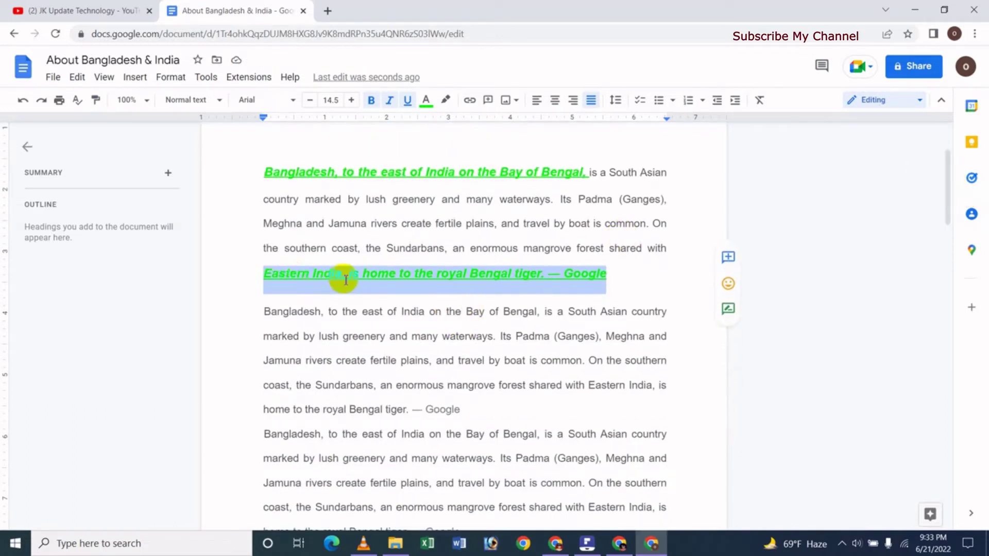
{"action": "left_click", "coordinate": [96, 102]}
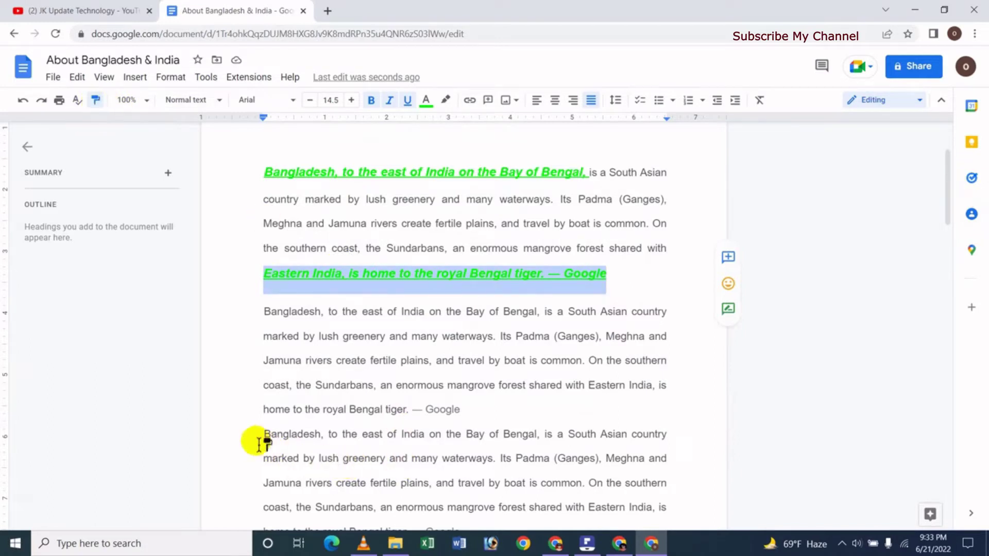
{"action": "left_click_drag", "start_coordinate": [265, 436], "coordinate": [671, 444]}
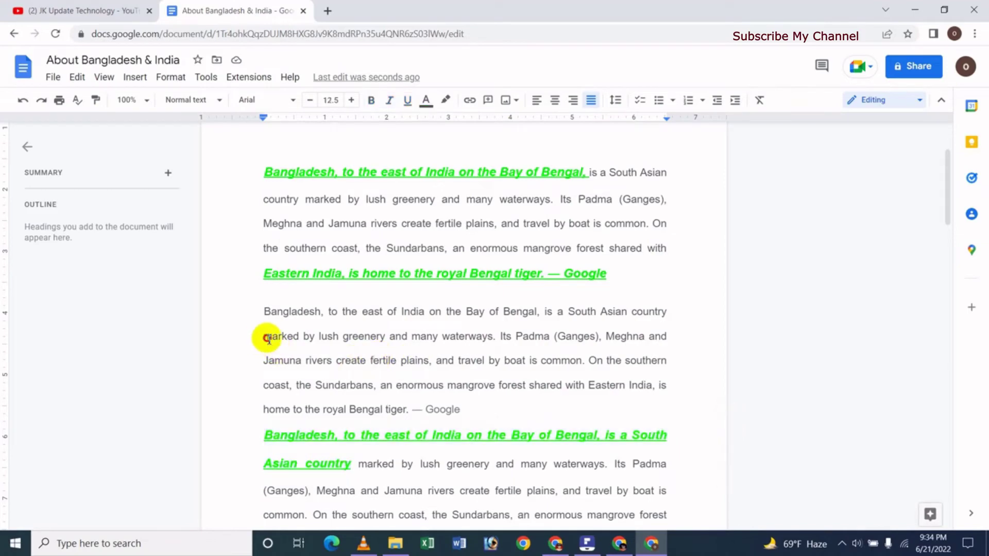
- Paint plain paragraph formatting back onto the Eastern India line and the first paragraph's opening clause
{"action": "left_click_drag", "start_coordinate": [264, 336], "coordinate": [664, 341]}
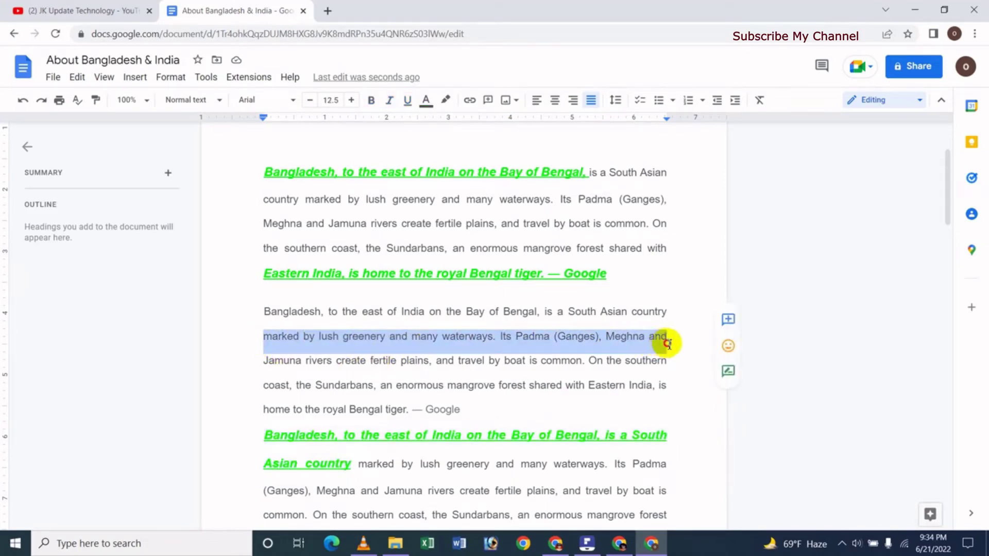
{"action": "left_click", "coordinate": [95, 101]}
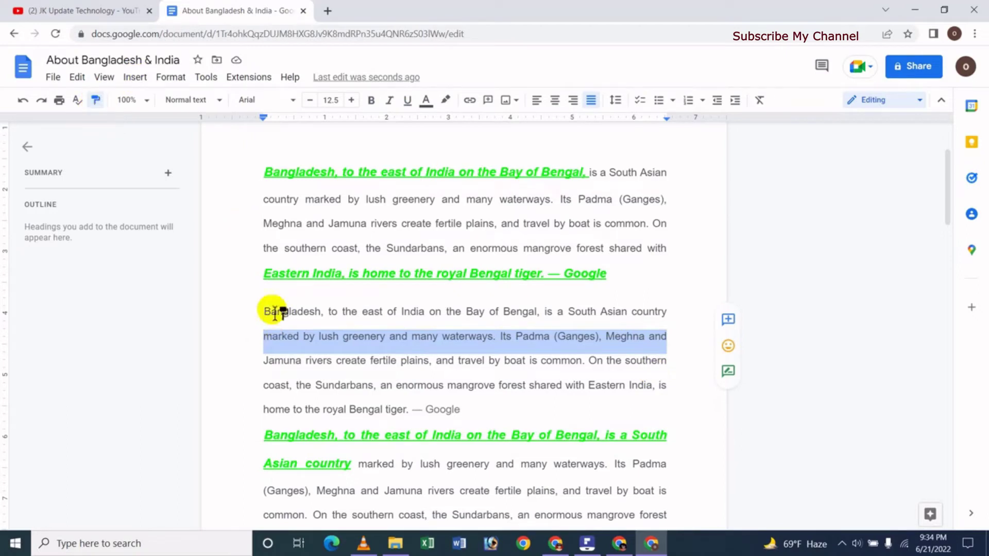
{"action": "left_click_drag", "start_coordinate": [263, 273], "coordinate": [619, 282]}
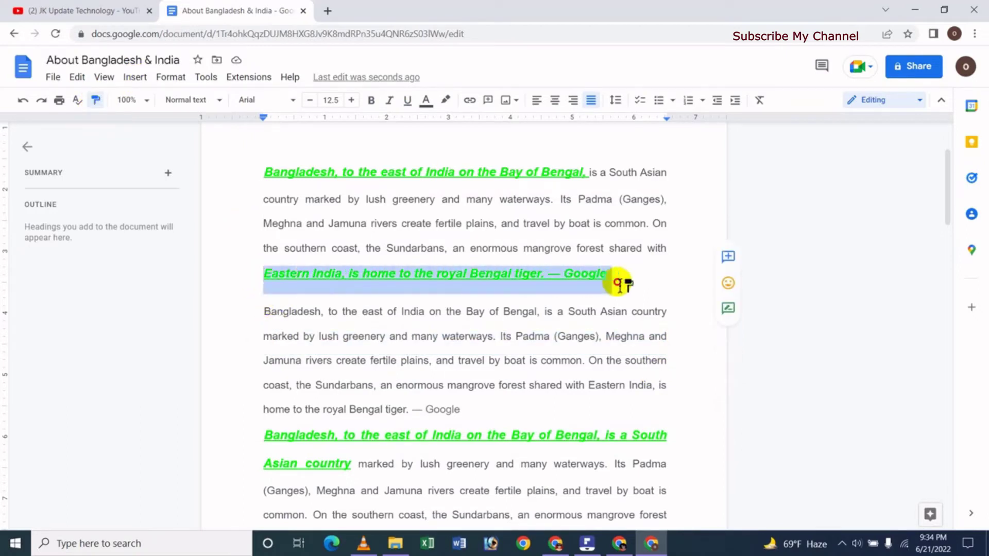
{"action": "left_click", "coordinate": [425, 356]}
{"action": "left_click_drag", "start_coordinate": [263, 254], "coordinate": [684, 249]}
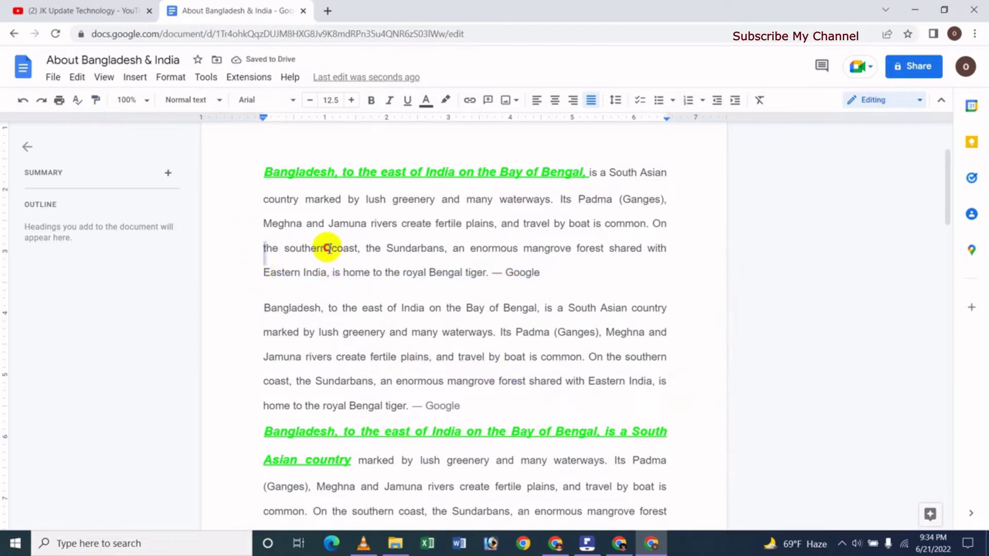
{"action": "left_click", "coordinate": [96, 100]}
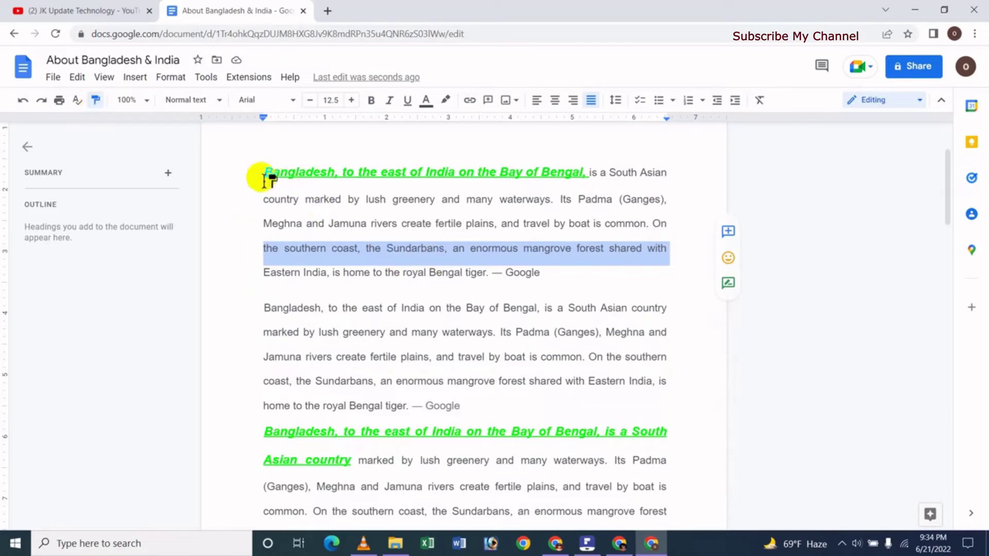
{"action": "mouse_move", "coordinate": [265, 173]}
{"action": "left_mouse_down"}
{"action": "mouse_move", "coordinate": [370, 177]}
{"action": "mouse_move", "coordinate": [592, 221]}
{"action": "left_mouse_up"}
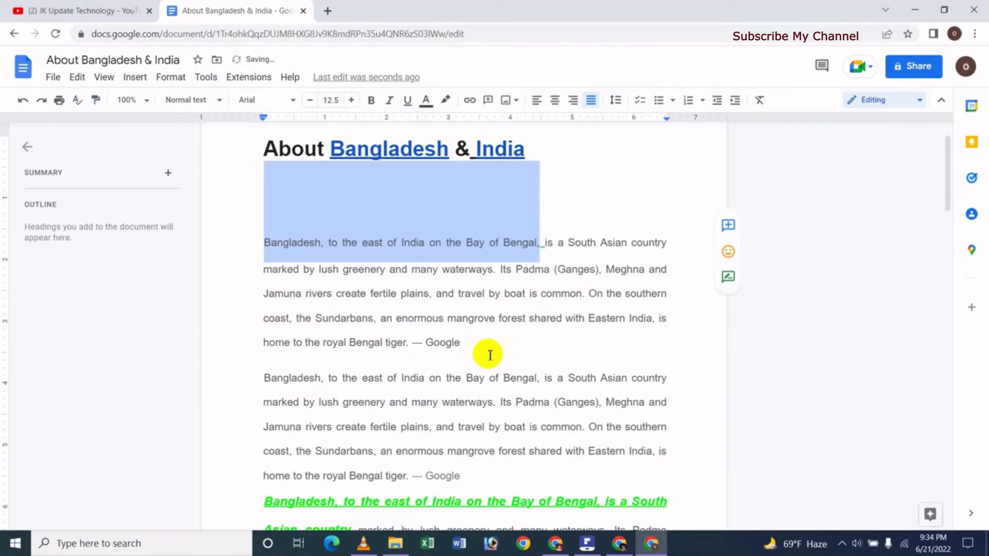
{"action": "left_click", "coordinate": [489, 355]}
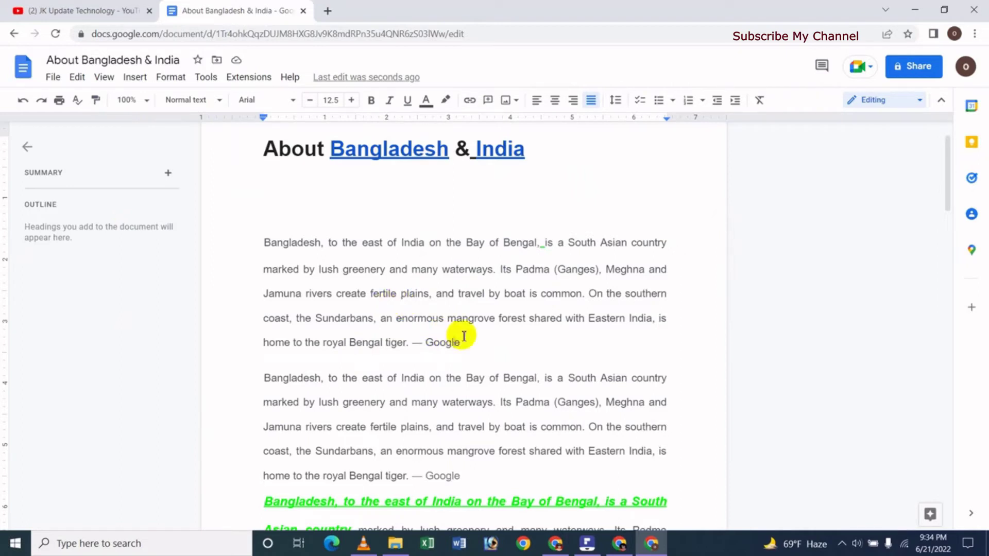
- Create a blank Word document, Document1, then return to the About Bangladesh & India document in Chrome
{"action": "left_click", "coordinate": [458, 544]}
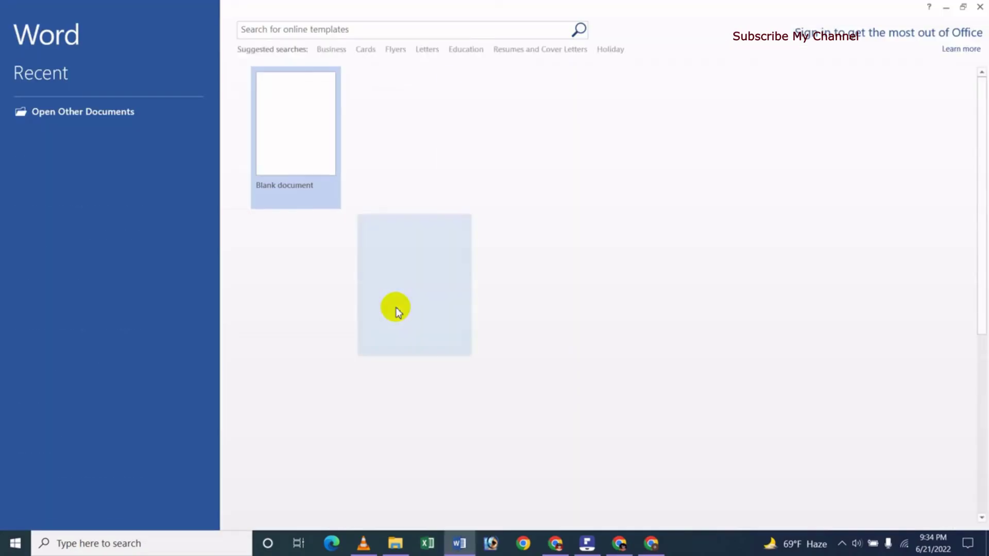
{"action": "left_click", "coordinate": [356, 186]}
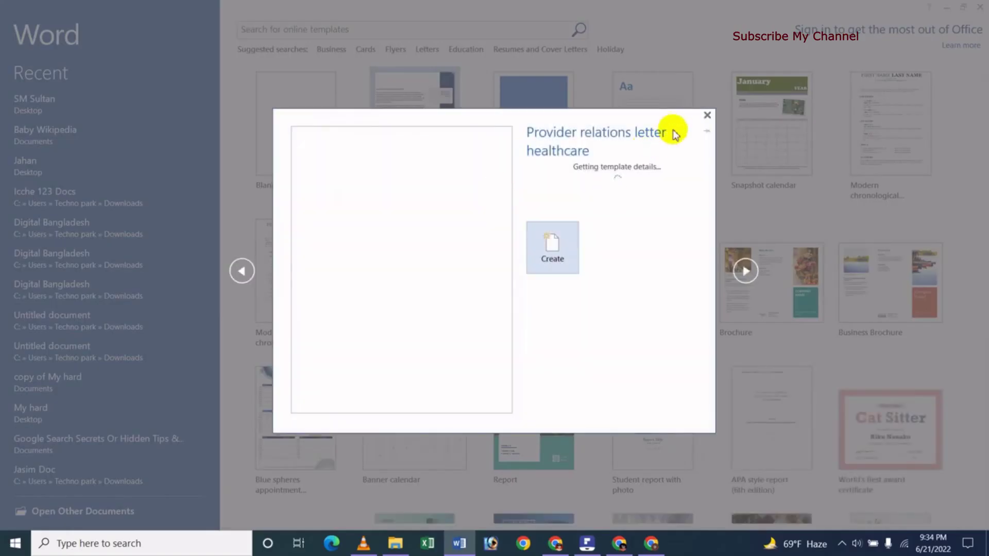
{"action": "left_click", "coordinate": [707, 115]}
{"action": "left_click", "coordinate": [279, 172]}
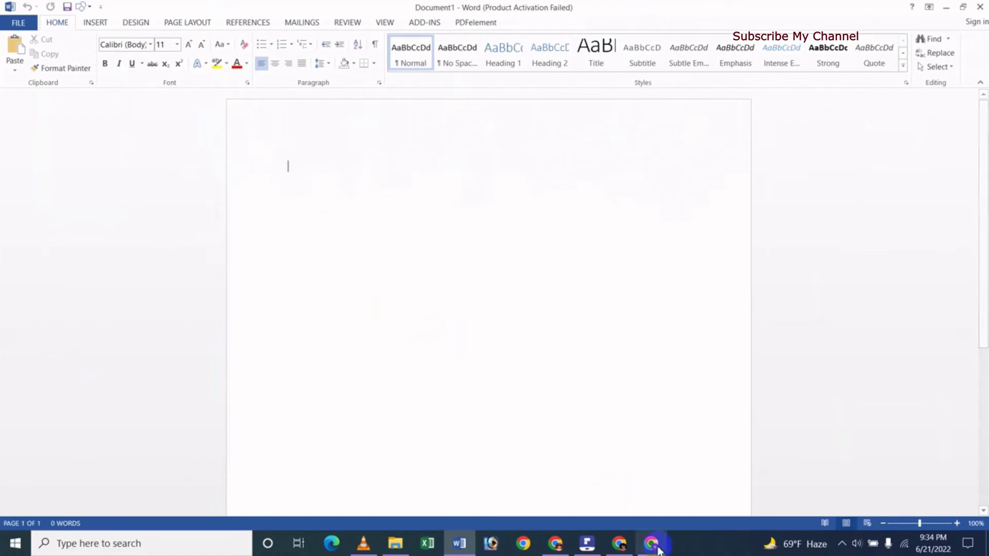
{"action": "left_click", "coordinate": [653, 544]}
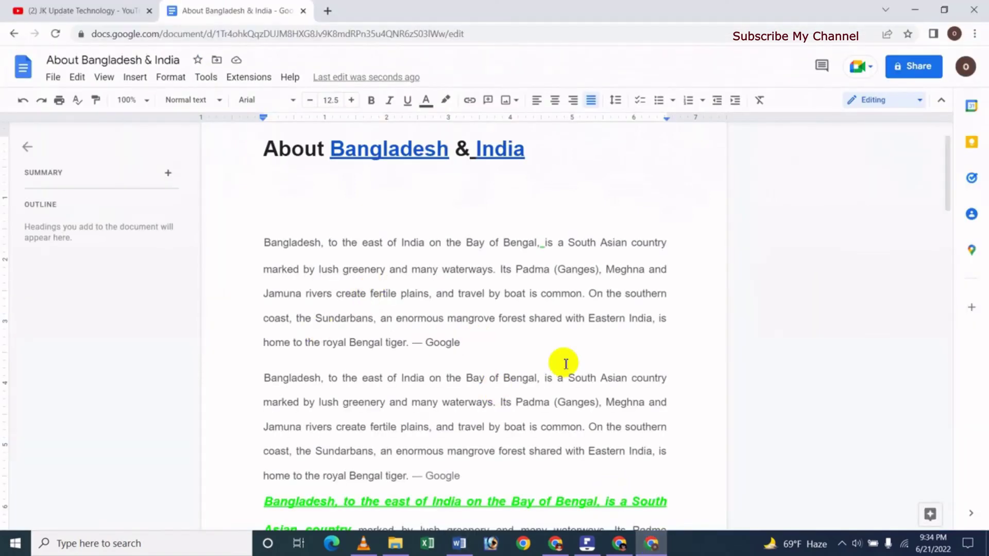
- Copy the two Bangladesh paragraphs under the title and bring up the empty Word document
{"action": "mouse_move", "coordinate": [263, 167]}
{"action": "left_mouse_down"}
{"action": "mouse_move", "coordinate": [517, 444]}
{"action": "mouse_move", "coordinate": [506, 480]}
{"action": "left_mouse_up"}
{"action": "key", "text": "ctrl+c"}
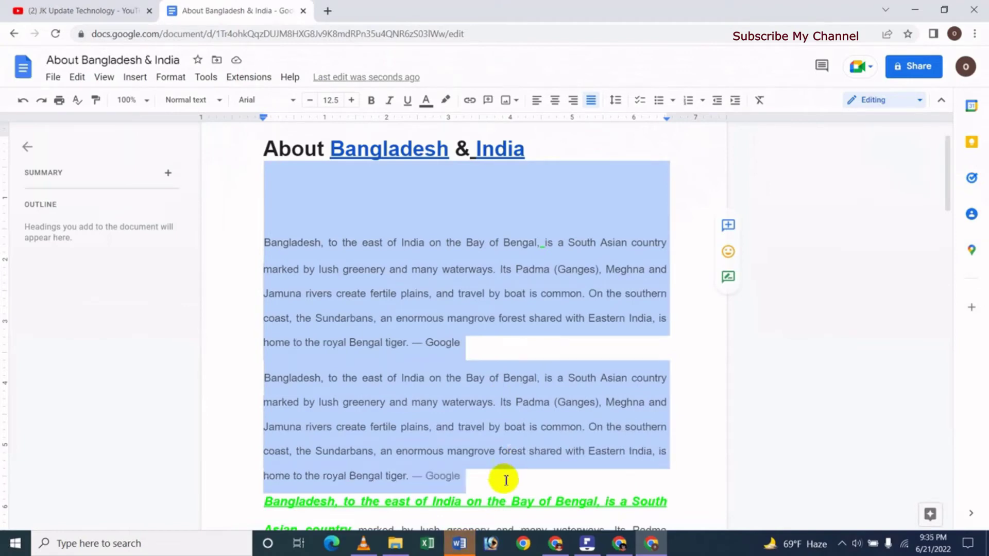
{"action": "left_click", "coordinate": [459, 547]}
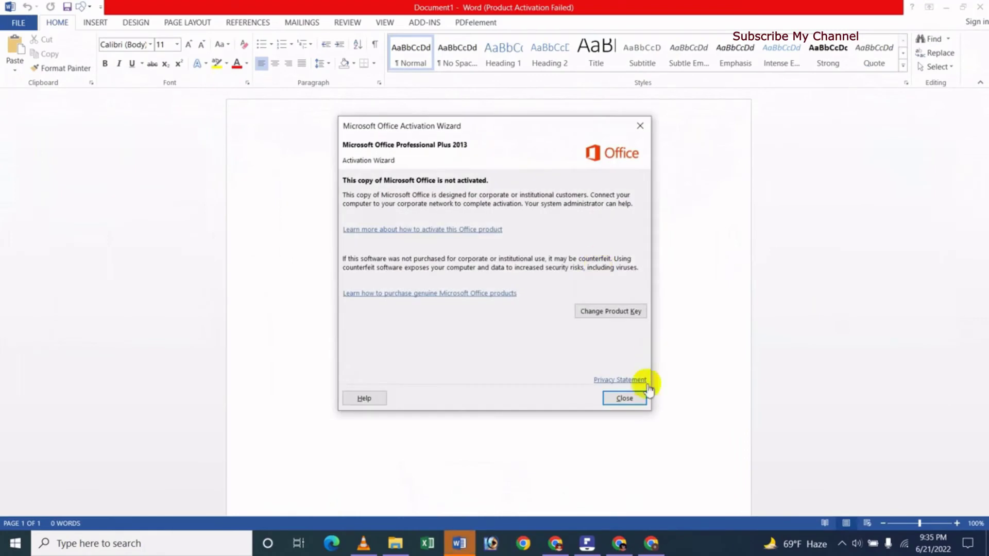
- Close the Office Activation Wizard and paste the two Bangladesh paragraphs into Document1
{"action": "left_click", "coordinate": [624, 398]}
{"action": "key", "text": "ctrl+v"}
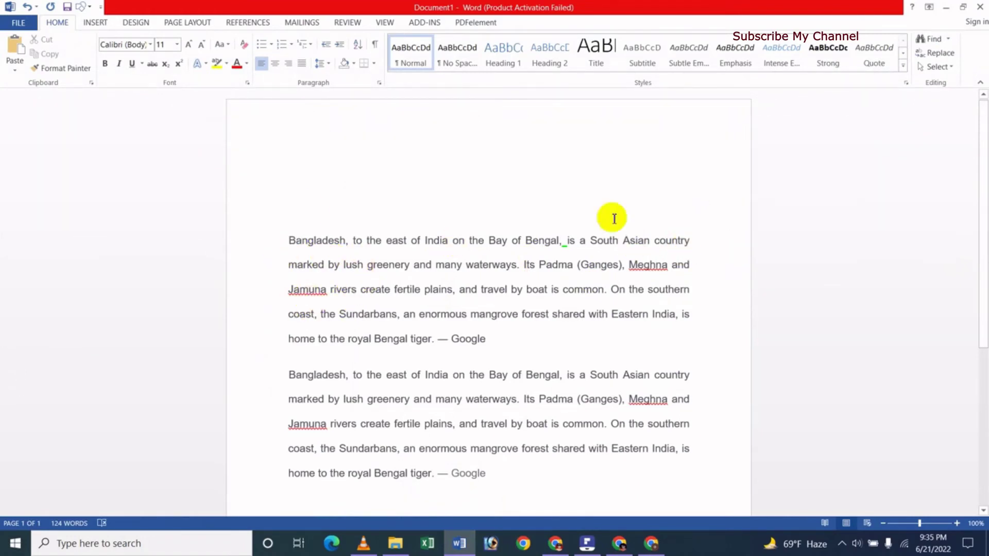
- Make the first paragraph's opening phrase red, dark-yellow highlighted, 14 pt Arial Unicode
{"action": "mouse_move", "coordinate": [300, 239]}
{"action": "left_mouse_down"}
{"action": "mouse_move", "coordinate": [474, 239]}
{"action": "mouse_move", "coordinate": [562, 253]}
{"action": "left_mouse_up"}
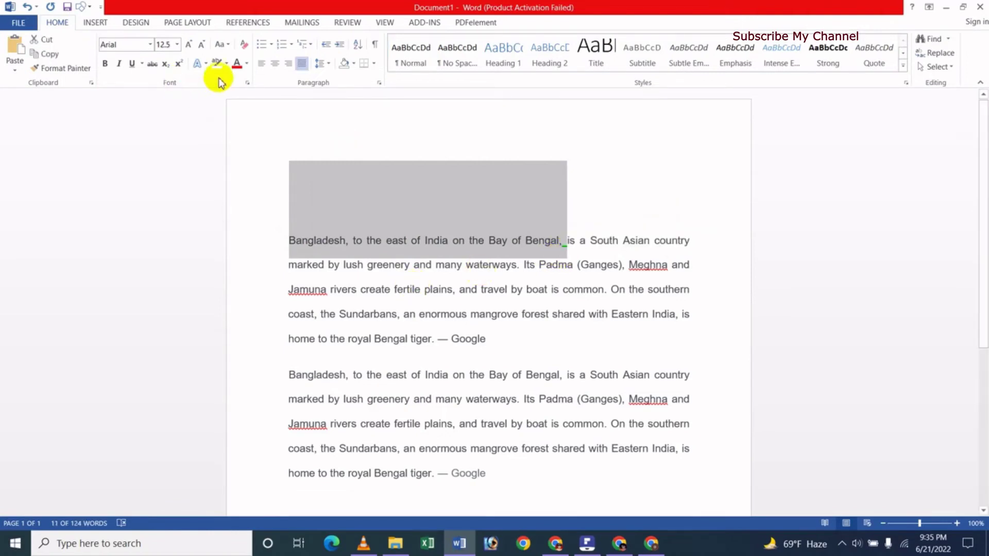
{"action": "left_click", "coordinate": [237, 65]}
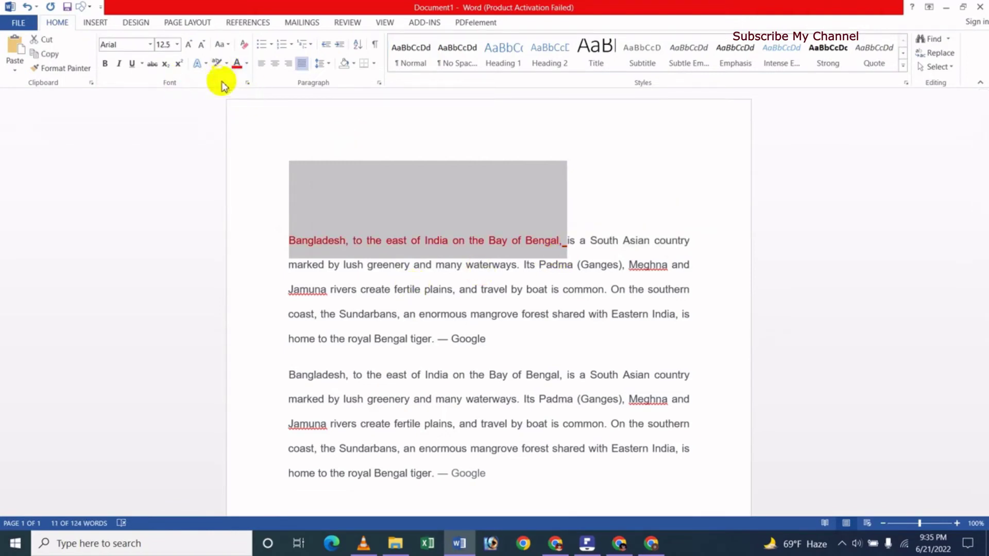
{"action": "left_click", "coordinate": [226, 64]}
{"action": "left_click", "coordinate": [235, 115]}
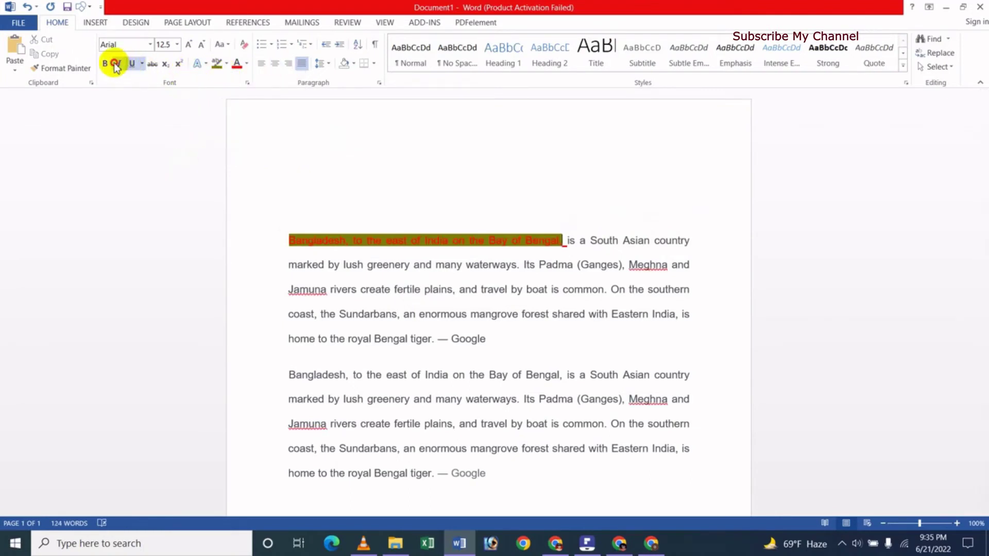
{"action": "left_click", "coordinate": [178, 44]}
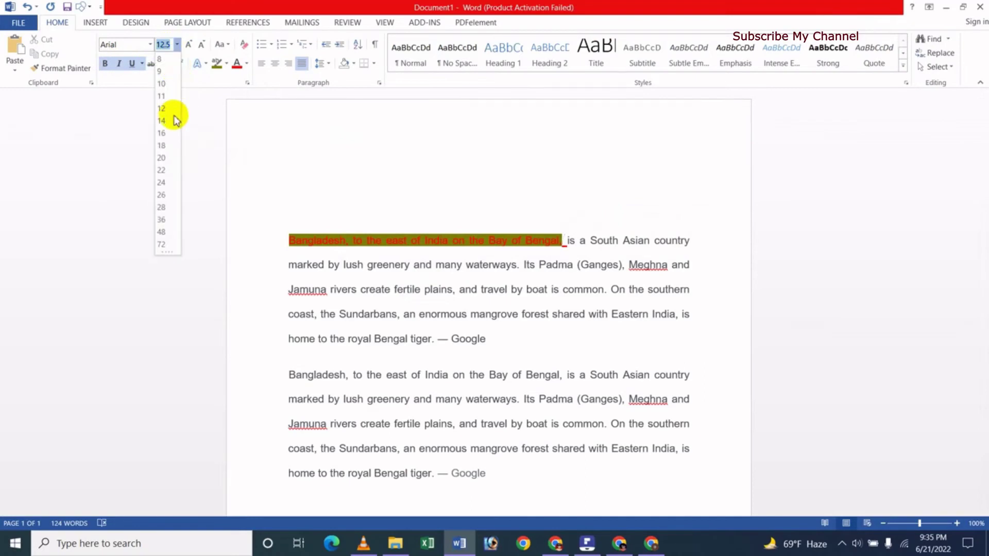
{"action": "left_click", "coordinate": [175, 121]}
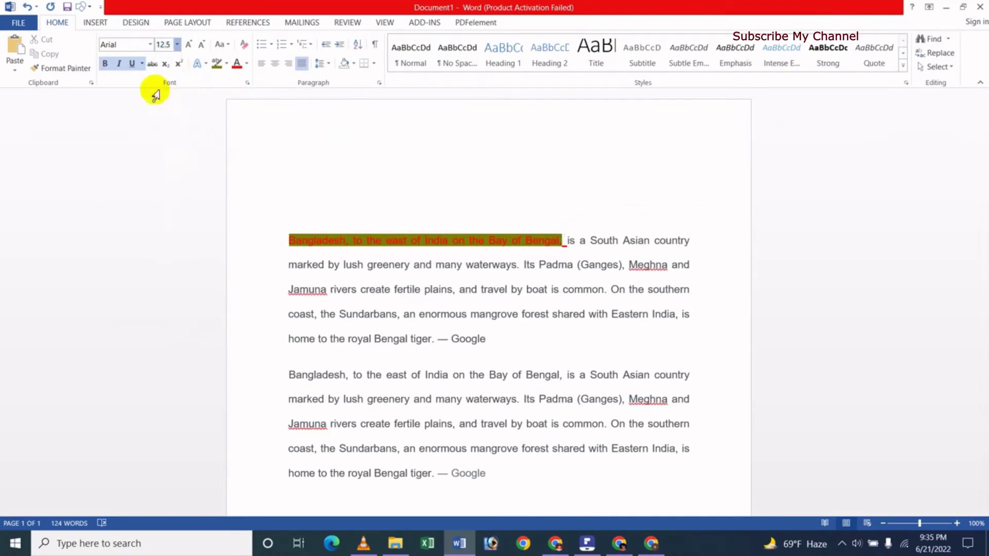
{"action": "left_click", "coordinate": [150, 50]}
{"action": "left_click", "coordinate": [137, 223]}
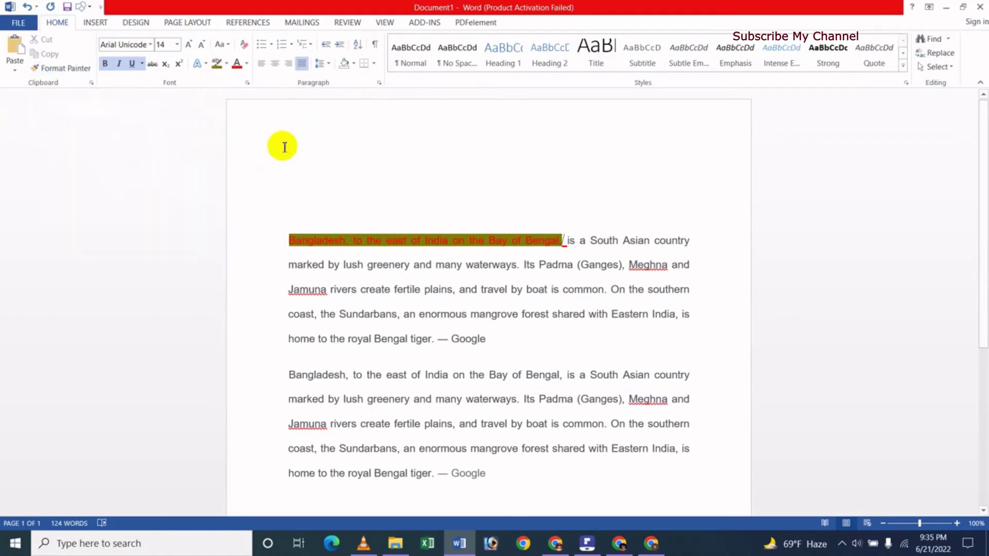
- Format-paint the red styled phrase onto the second paragraph's opening and the Sundarbans mangrove forest phrase
{"action": "left_click", "coordinate": [71, 70]}
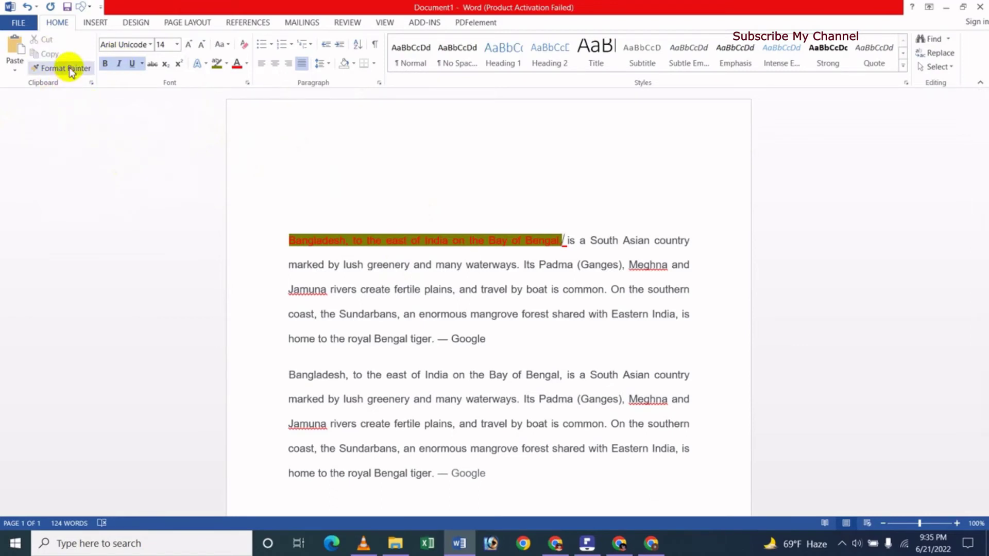
{"action": "left_click", "coordinate": [71, 69]}
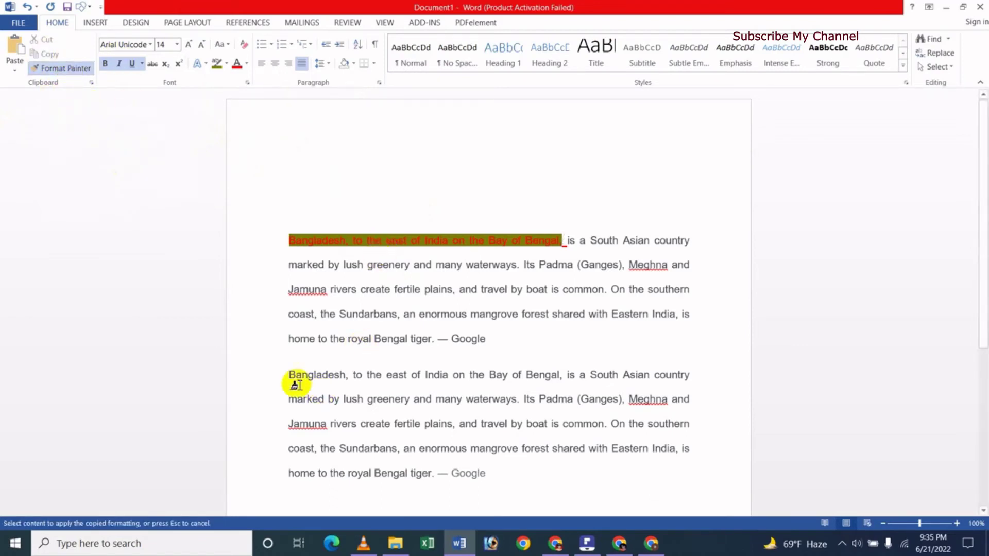
{"action": "left_click_drag", "start_coordinate": [285, 376], "coordinate": [573, 384]}
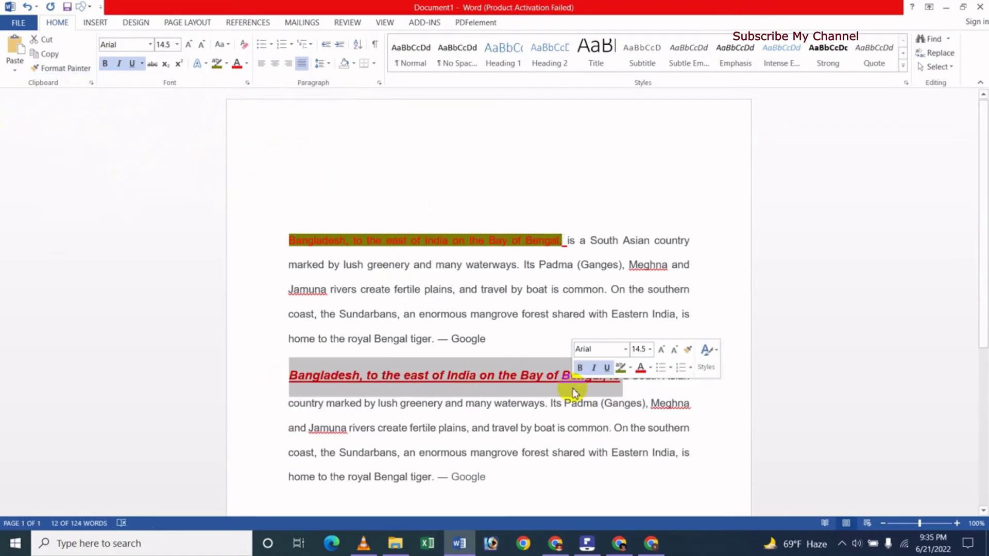
{"action": "left_click", "coordinate": [407, 315]}
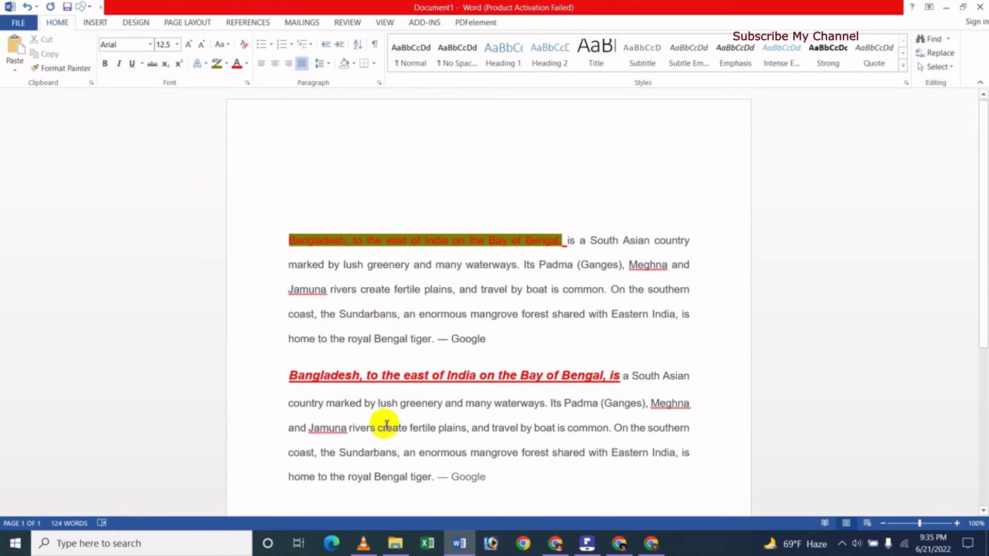
{"action": "left_click_drag", "start_coordinate": [292, 376], "coordinate": [621, 376]}
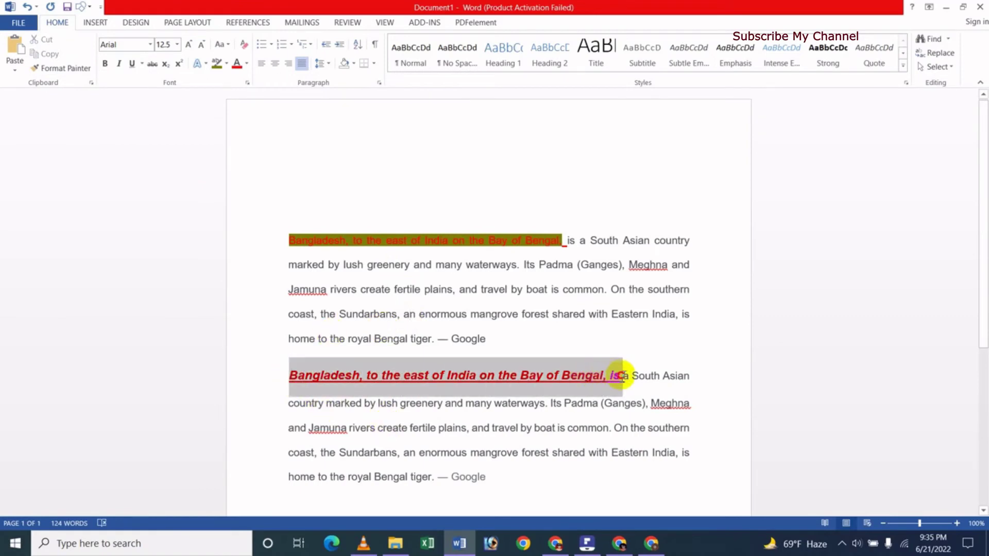
{"action": "left_click", "coordinate": [76, 72]}
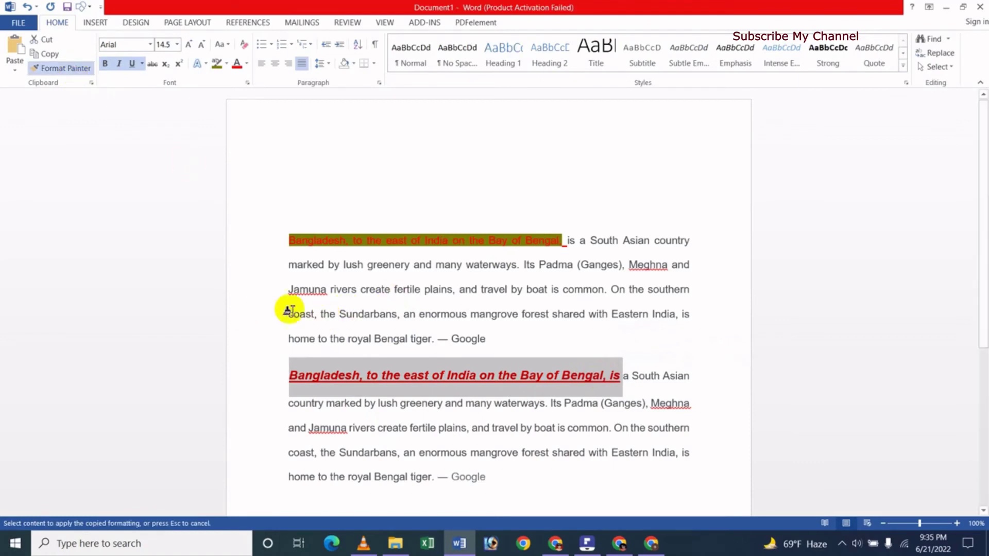
{"action": "left_click_drag", "start_coordinate": [302, 315], "coordinate": [554, 320]}
{"action": "left_click", "coordinate": [456, 325]}
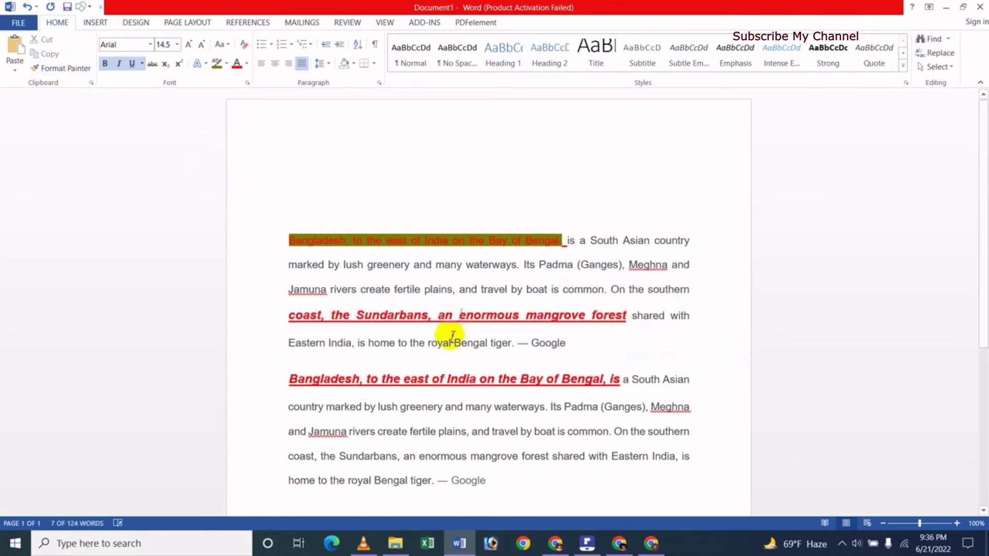
- Use Format Painter with plain second-paragraph text to make the first line's styled phrase plain
{"action": "scroll", "coordinate": [982, 145], "scroll_direction": "down", "scroll_amount": 3}
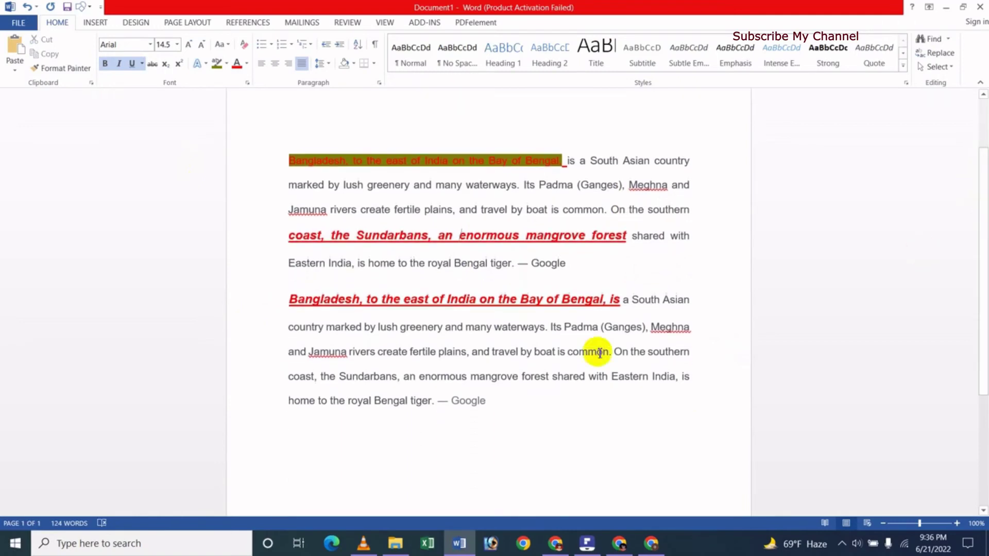
{"action": "left_click_drag", "start_coordinate": [289, 379], "coordinate": [552, 378]}
{"action": "left_click", "coordinate": [88, 77]}
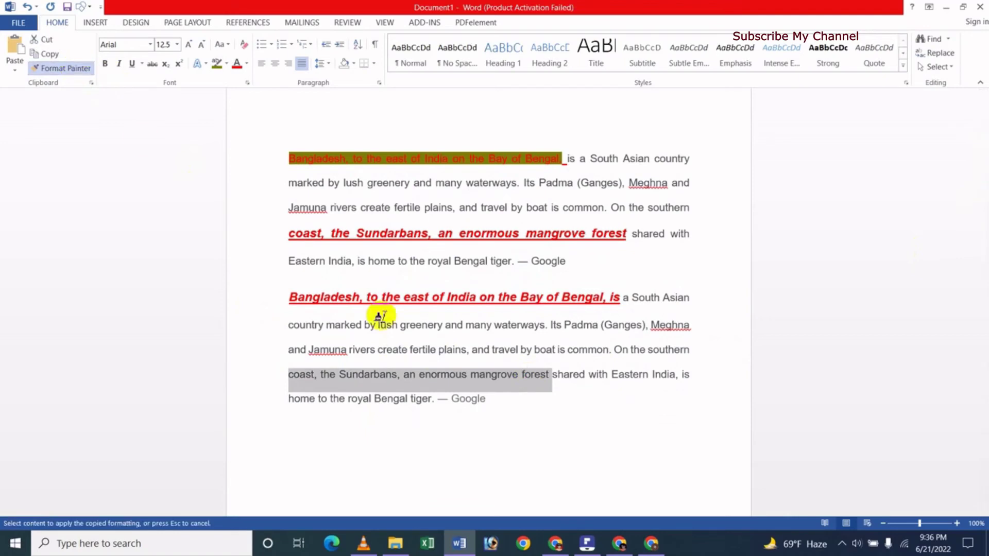
{"action": "mouse_move", "coordinate": [289, 160]}
{"action": "left_mouse_down"}
{"action": "mouse_move", "coordinate": [295, 171]}
{"action": "mouse_move", "coordinate": [578, 161]}
{"action": "left_mouse_up"}
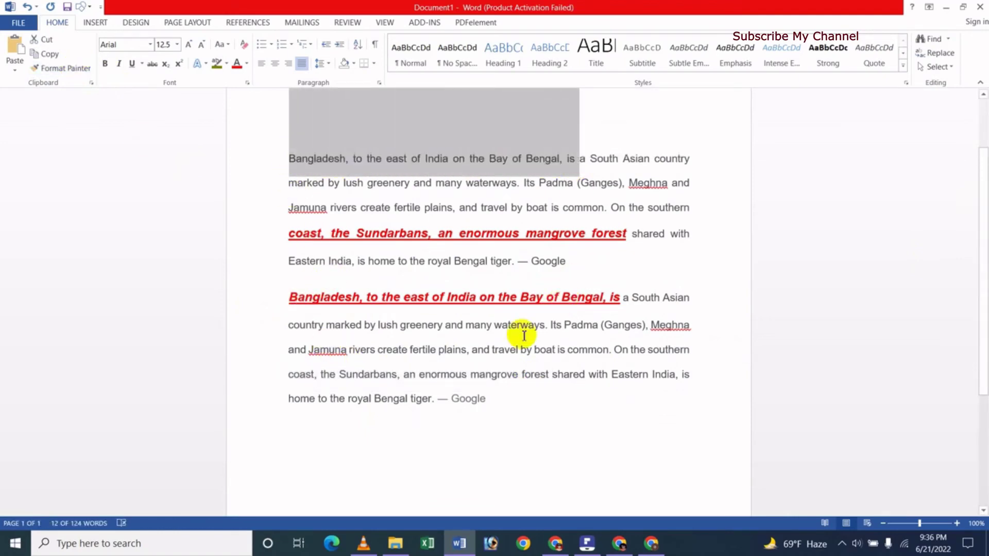
{"action": "left_click", "coordinate": [433, 355]}
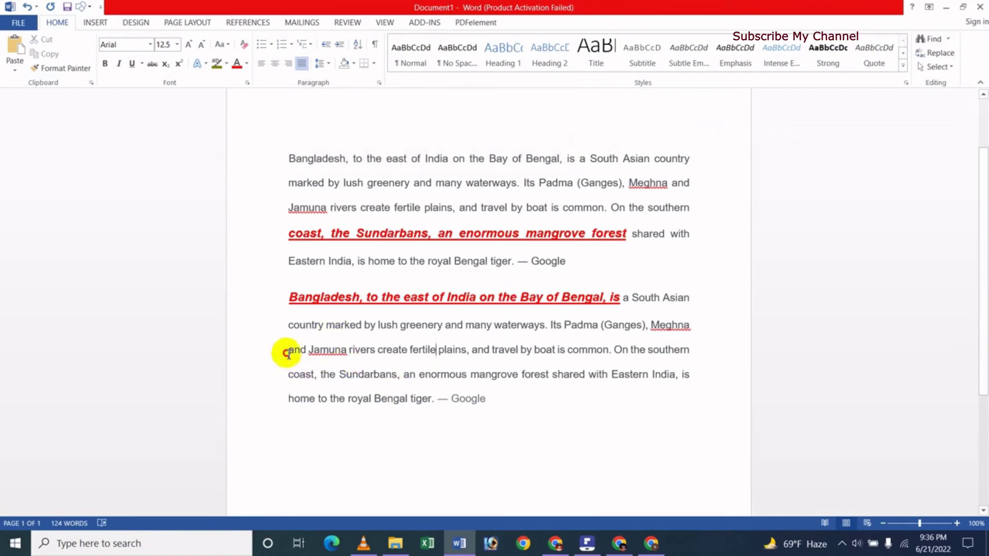
- Copy the plain Jamuna rivers text's formatting onto the Sundarbans mangrove forest phrase
{"action": "left_click_drag", "start_coordinate": [288, 351], "coordinate": [519, 351]}
{"action": "left_click", "coordinate": [80, 72]}
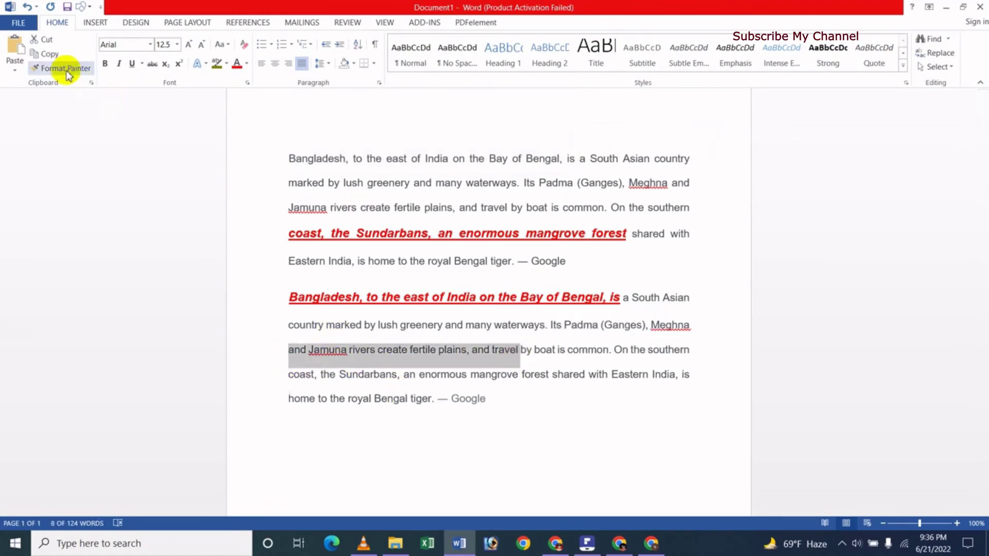
{"action": "left_click_drag", "start_coordinate": [289, 236], "coordinate": [639, 239]}
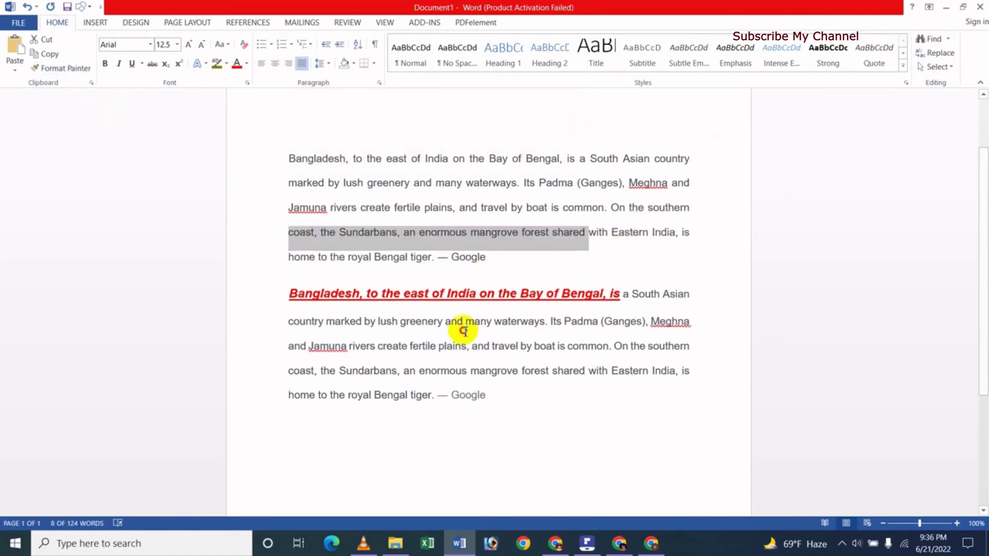
{"action": "left_click", "coordinate": [463, 322]}
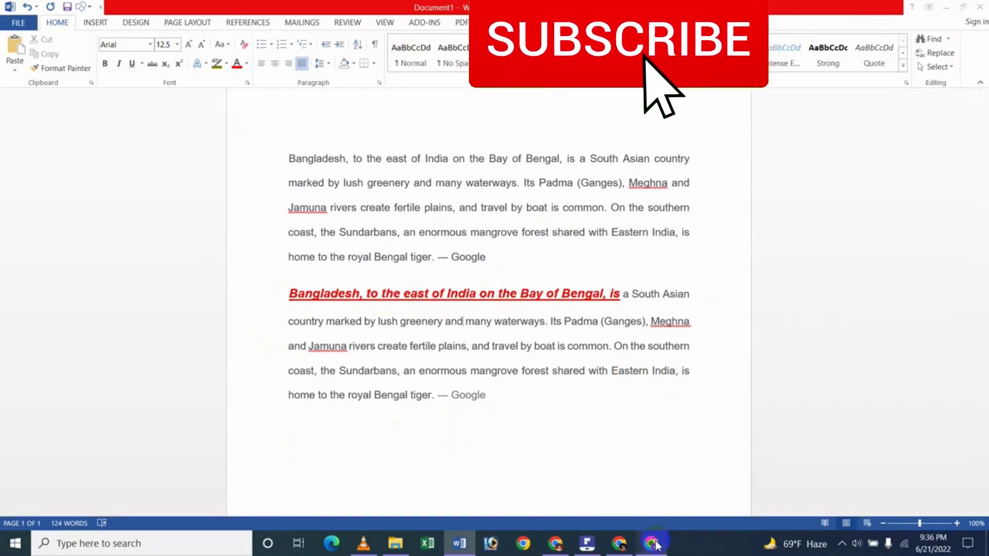
- Return to the About Bangladesh & India document in Google Docs with nothing selected
{"action": "left_click", "coordinate": [651, 544]}
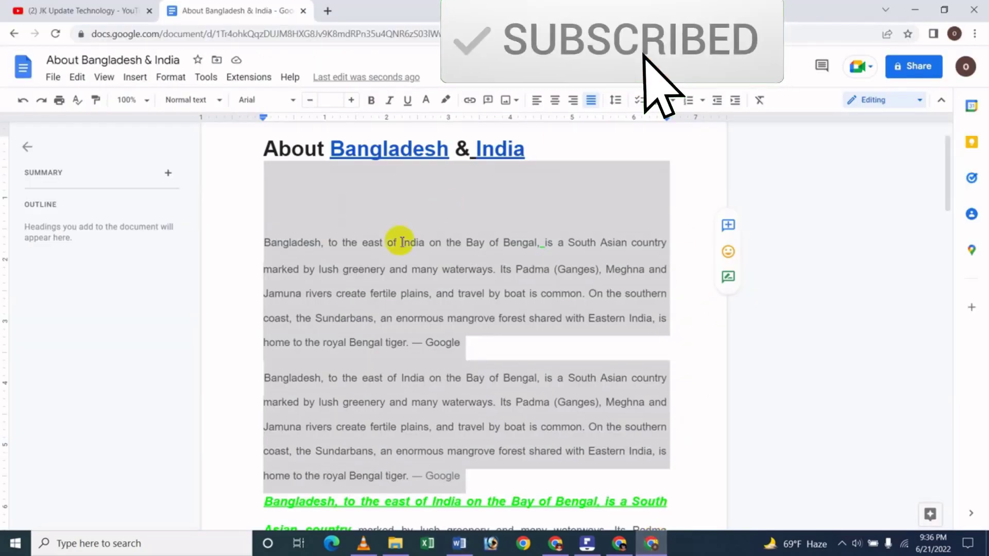
{"action": "left_click", "coordinate": [567, 228]}
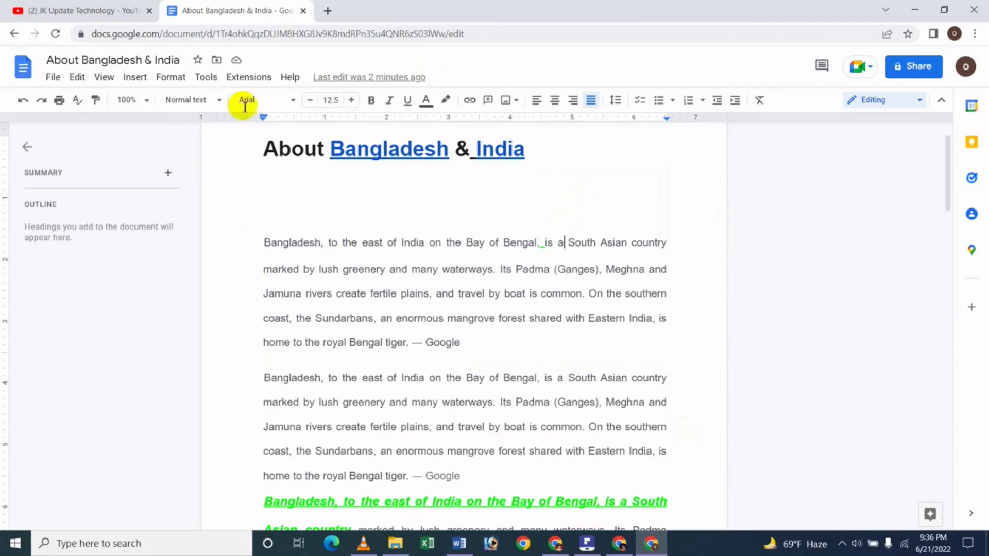
- Switch to the JK Update Technology channel's Videos page on YouTube
{"action": "left_click", "coordinate": [9, 13]}
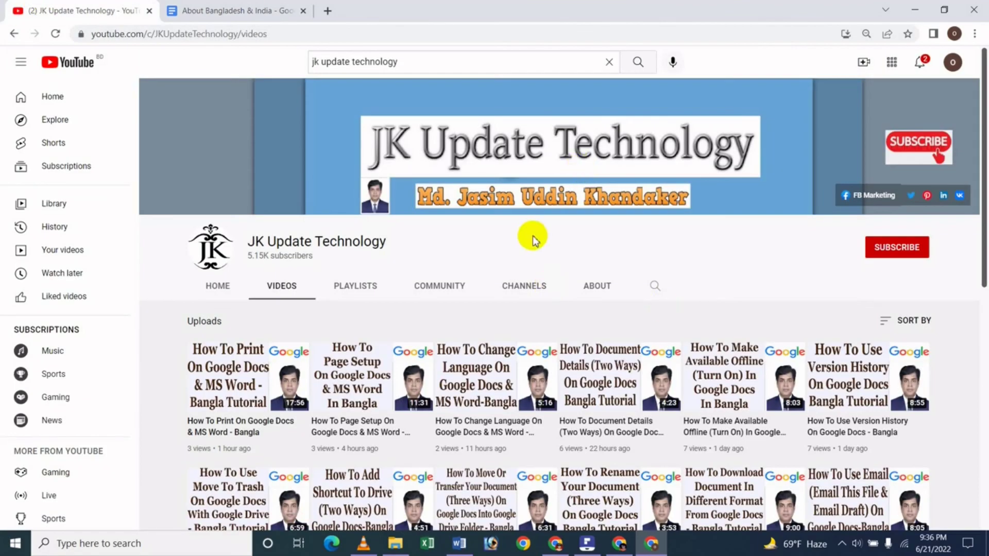